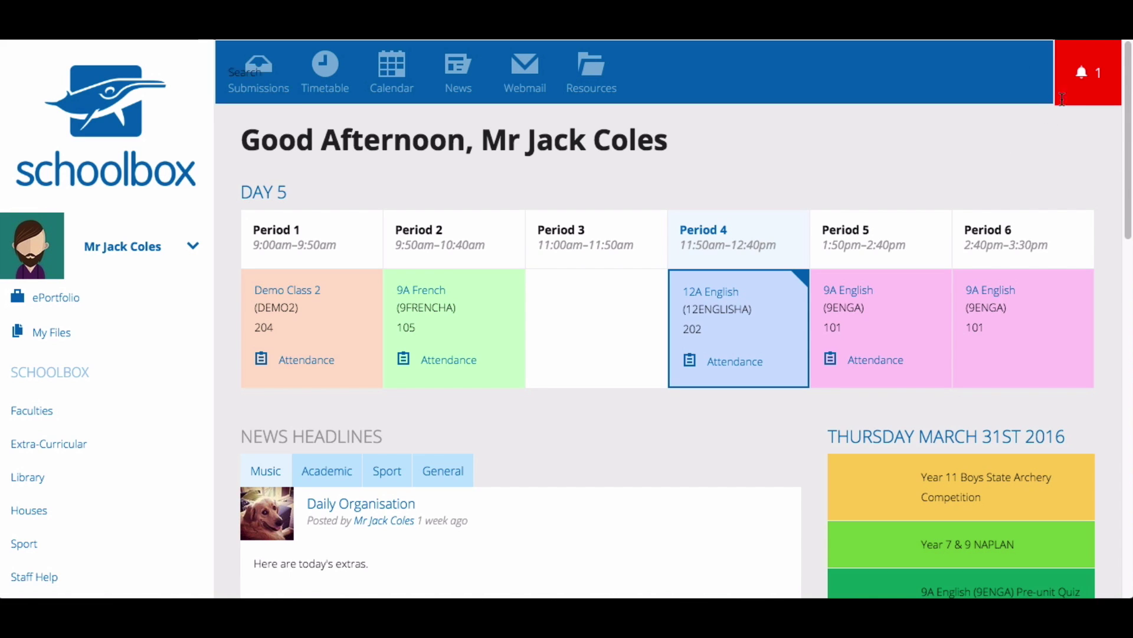
Step: Check the notifications, then browse the student submissions overview
click(1087, 83)
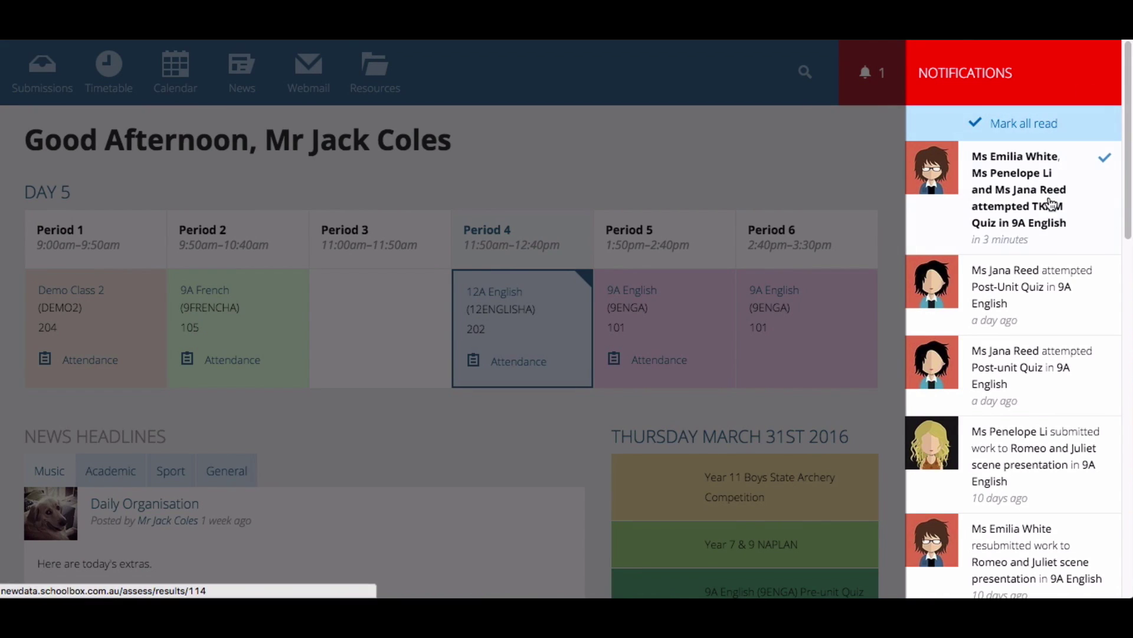
click(879, 81)
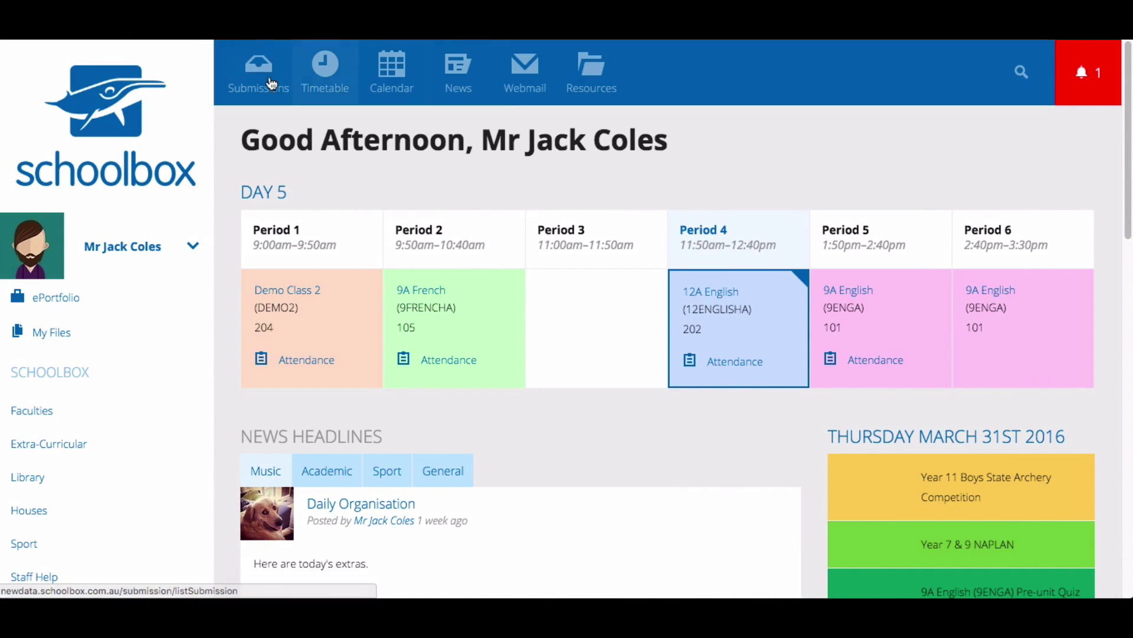
click(262, 83)
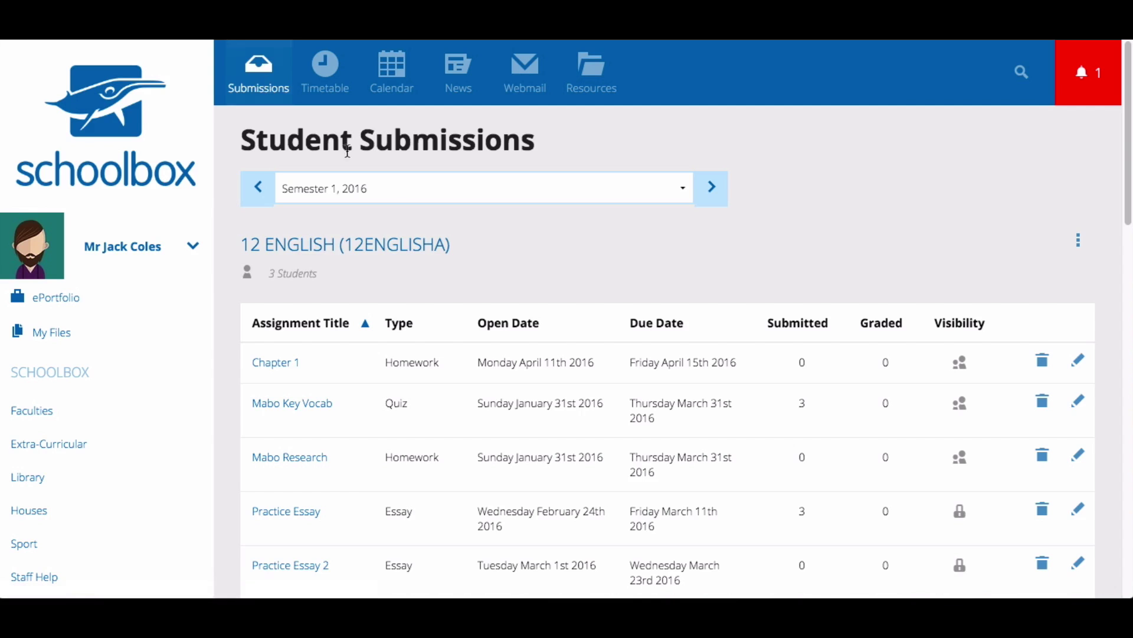
scroll(512, 270, down, 8)
scroll(523, 279, down, 3)
scroll(523, 279, down, 2)
scroll(476, 355, down, 1)
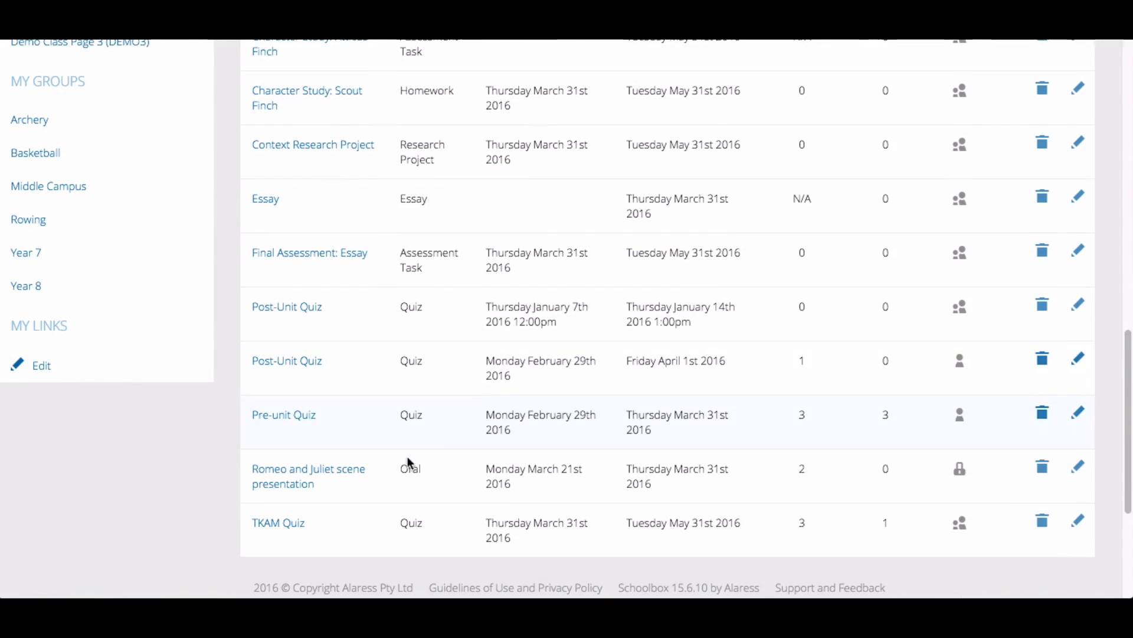
Step: Open the 9A English class page and bring up the TKAM Quiz's actions menu
click(277, 525)
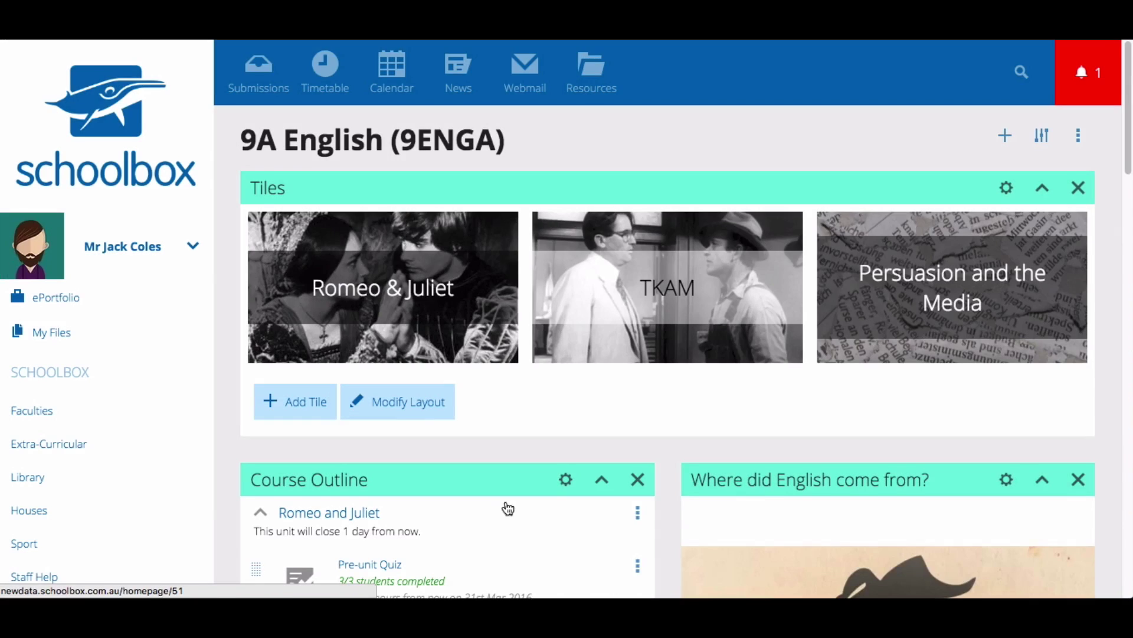
scroll(506, 509, down, 4)
scroll(543, 531, down, 4)
scroll(540, 523, down, 1)
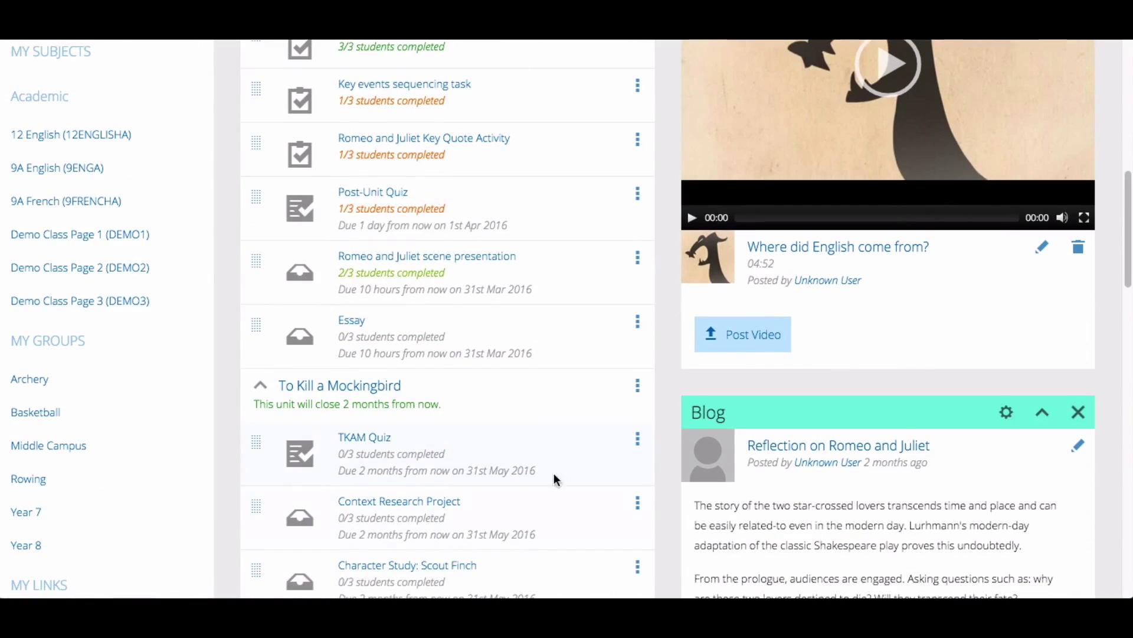
click(637, 438)
click(625, 472)
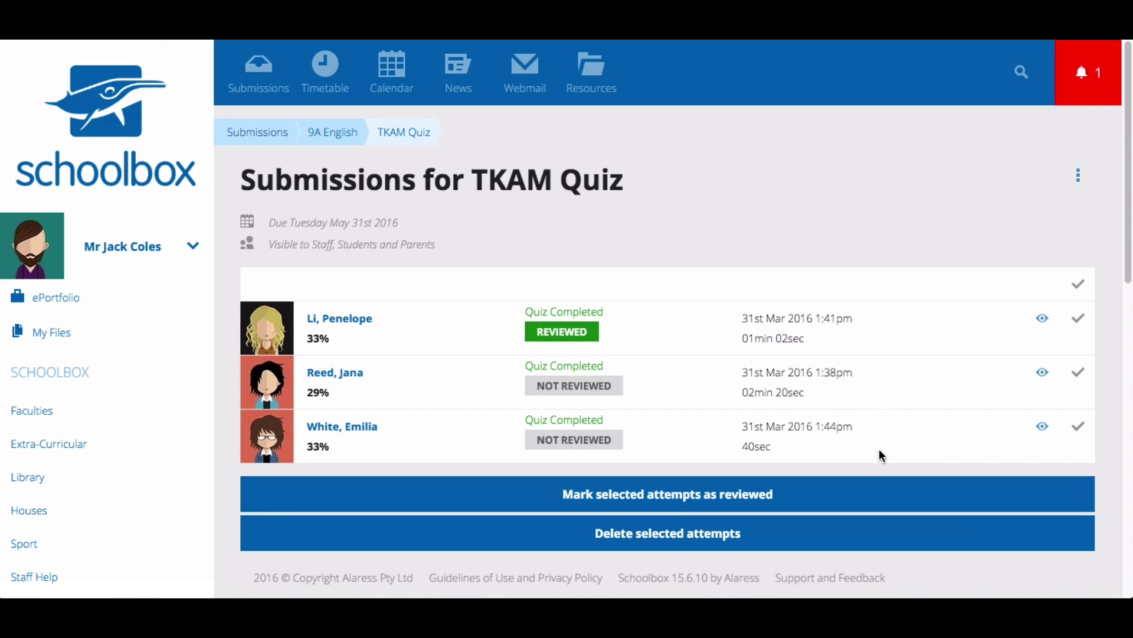
click(1043, 426)
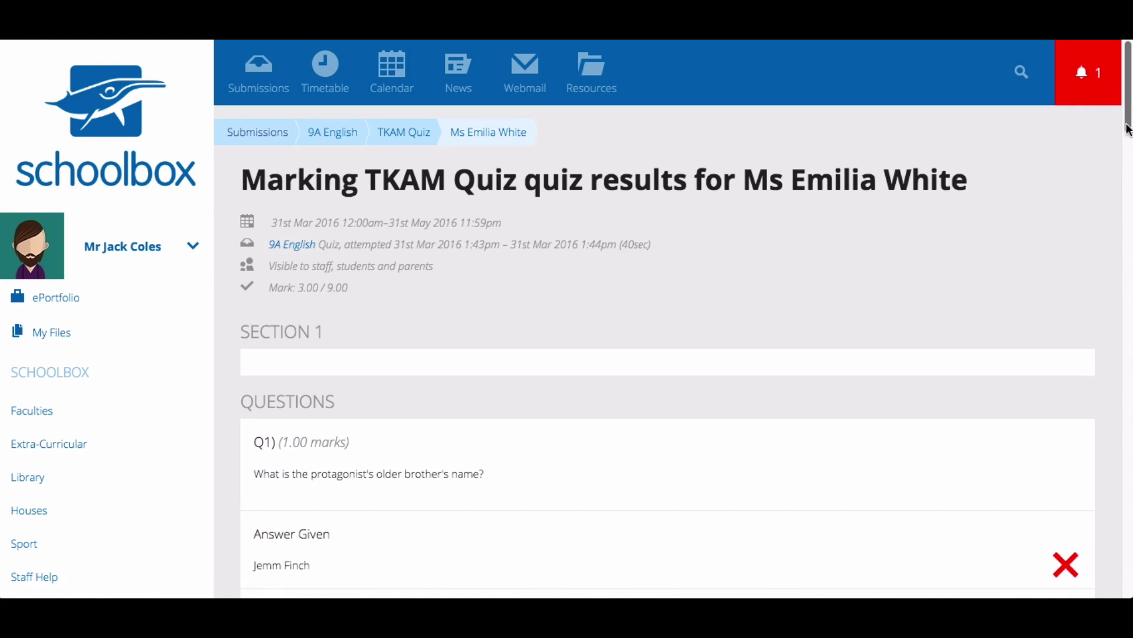
Step: Give Q1 the comment 'Just one m in Jemm' and a mark of 1
scroll(1126, 118, down, 4)
scroll(567, 319, down, 1)
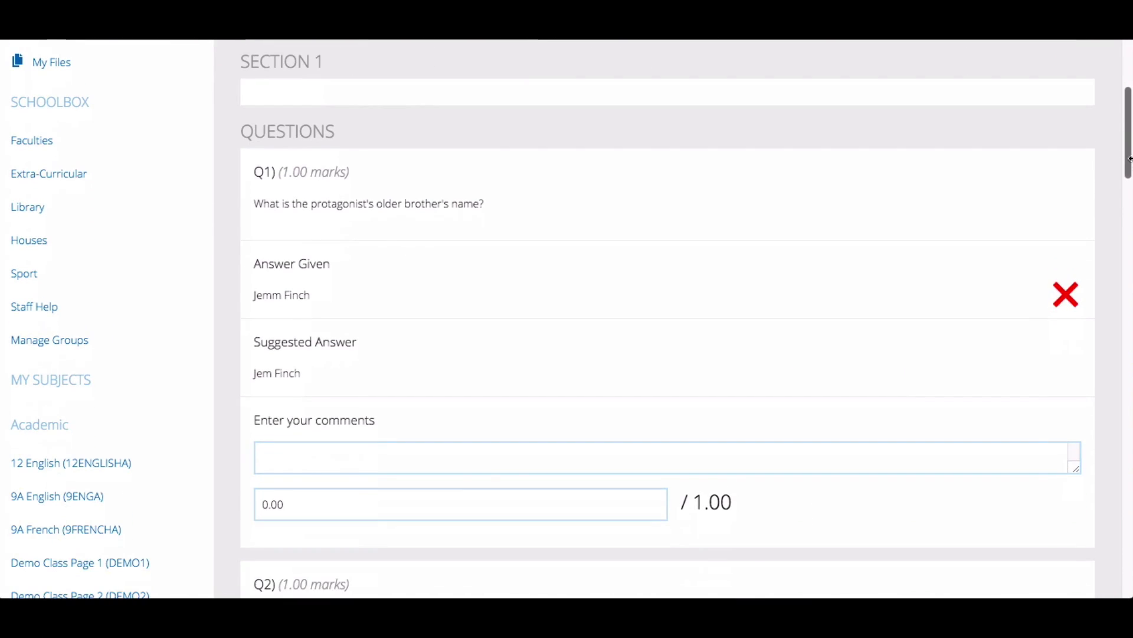
click(409, 462)
text(Just)
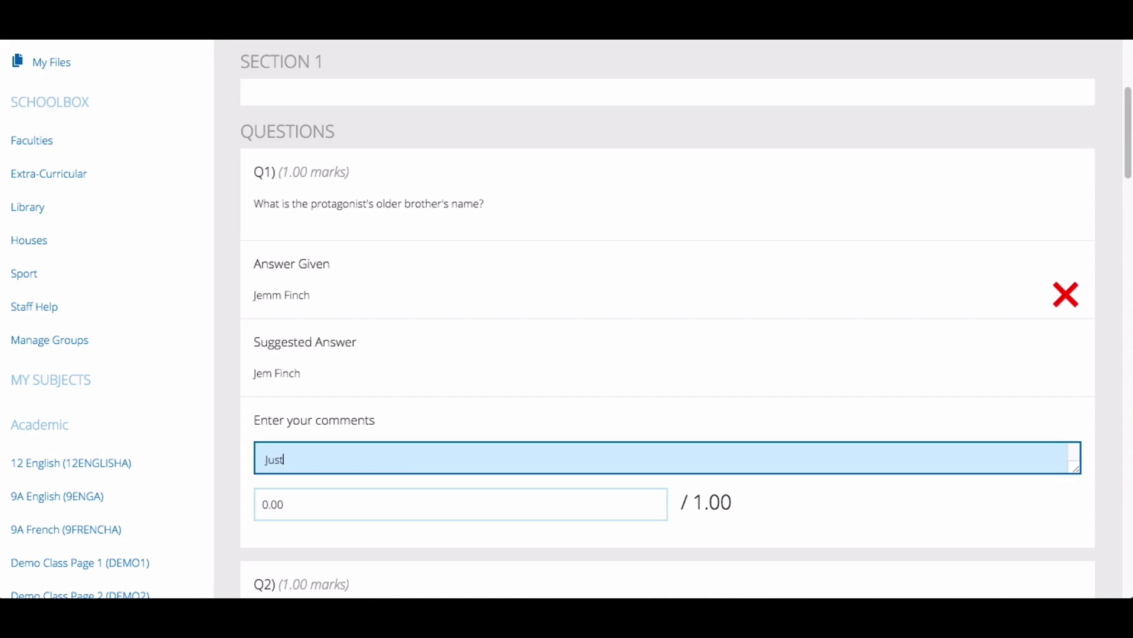
text( one m i)
text(n Jemm)
key(Tab)
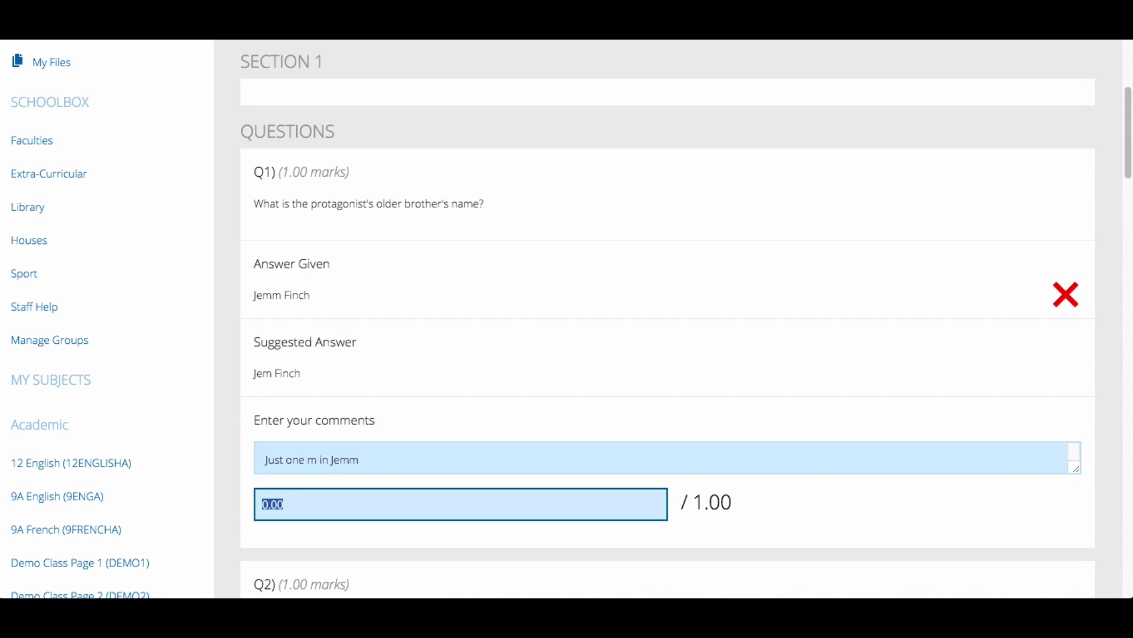
text(1)
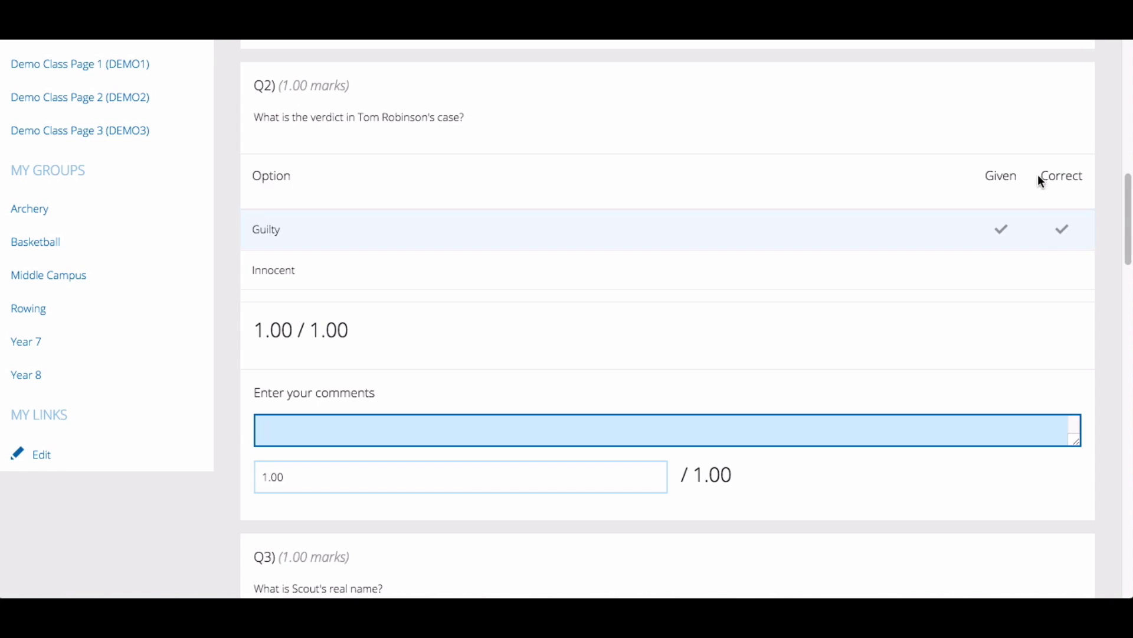
Step: Move past Q2–Q3, then give Q4 the comment 'Harper is spelt with an 'r'' and mark 2
click(457, 476)
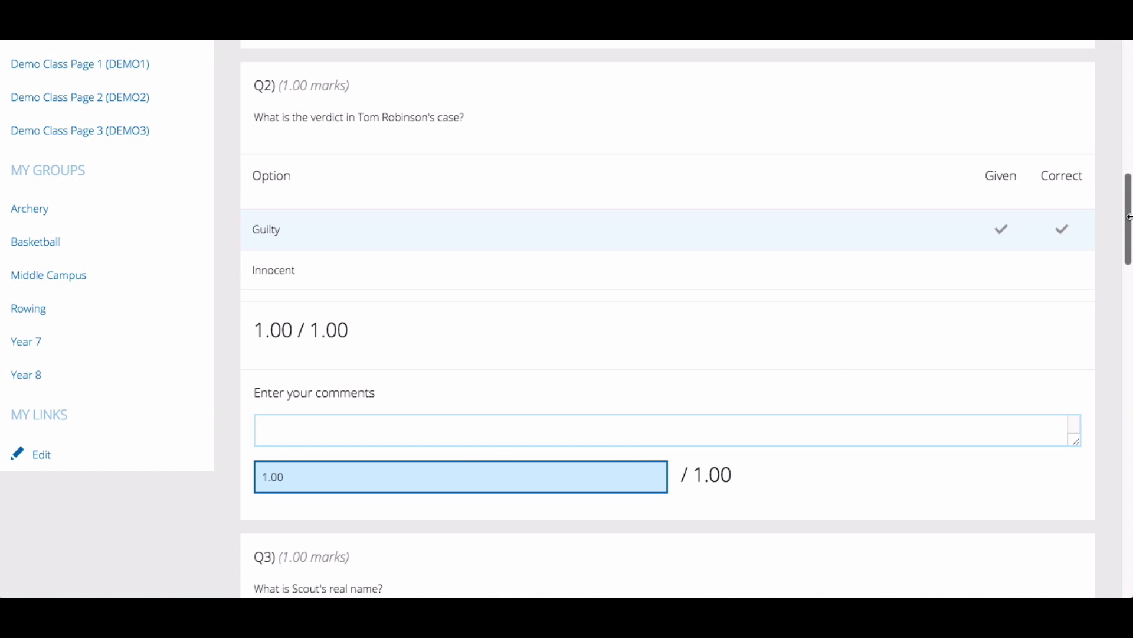
drag(1129, 227, 1128, 295)
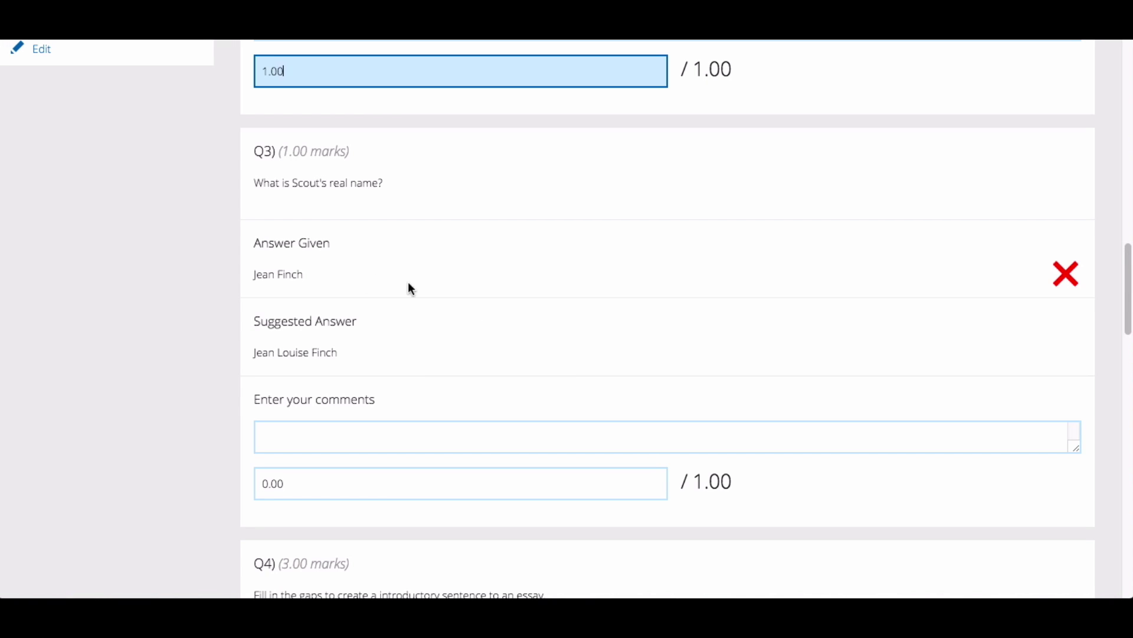
click(323, 440)
text(1)
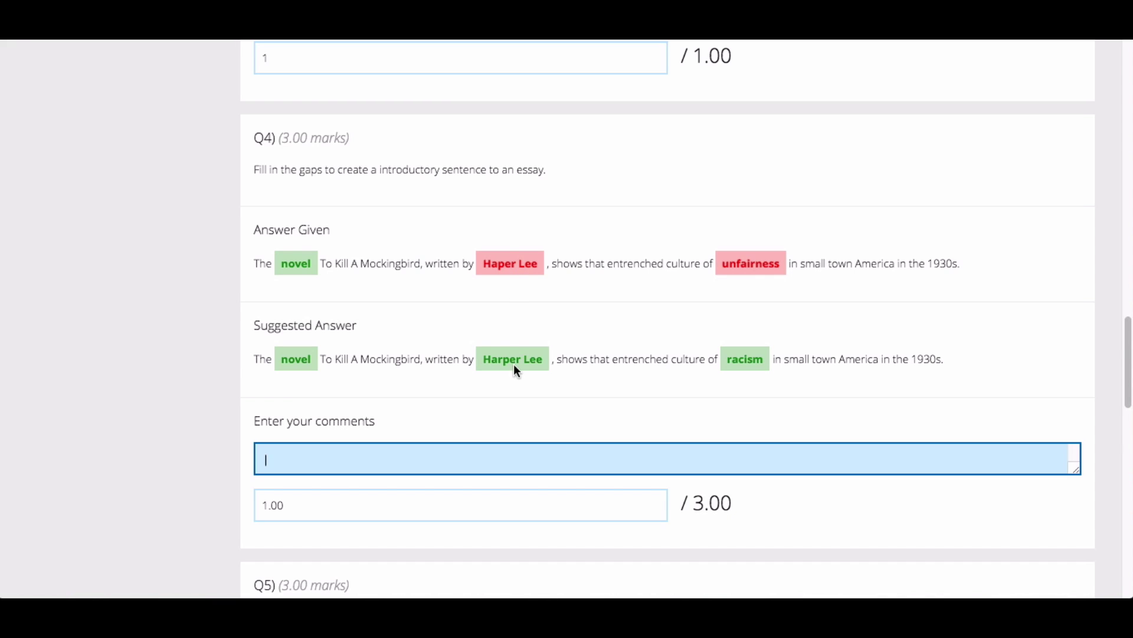
text(H)
text(arper is spel)
text(t with)
text( an 'r')
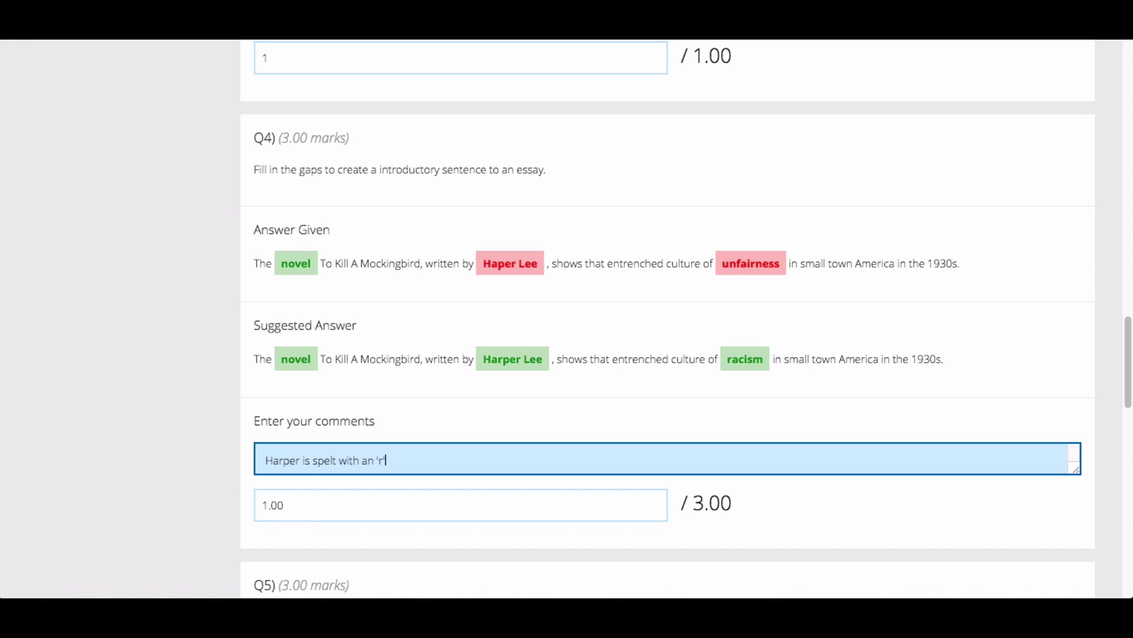
drag(298, 504, 224, 503)
text(2)
click(857, 515)
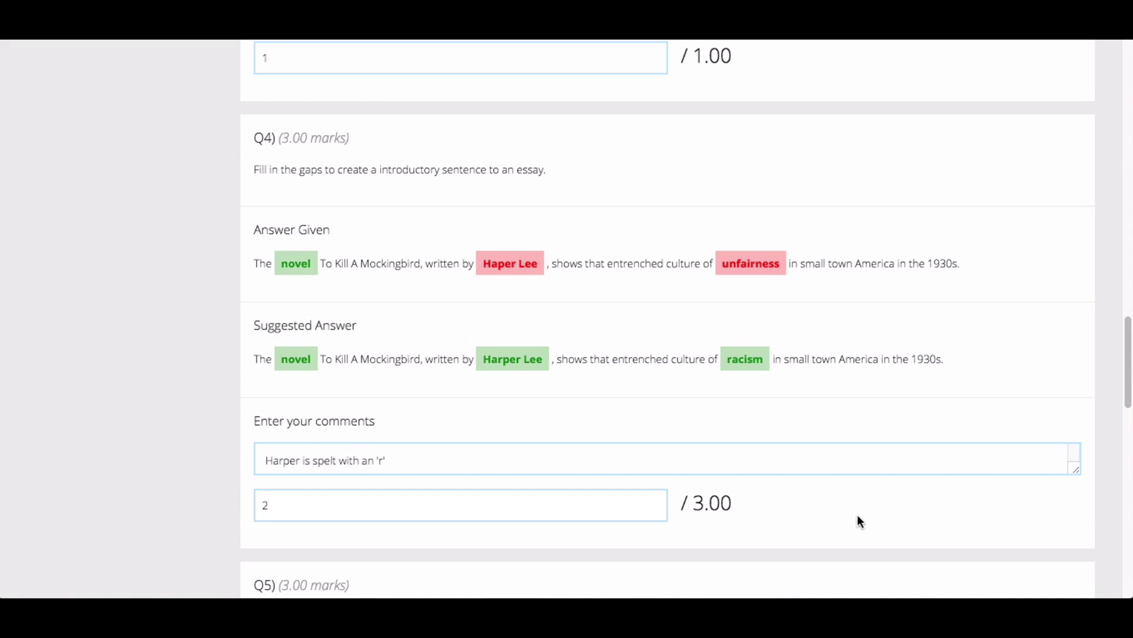
drag(1129, 352, 1127, 446)
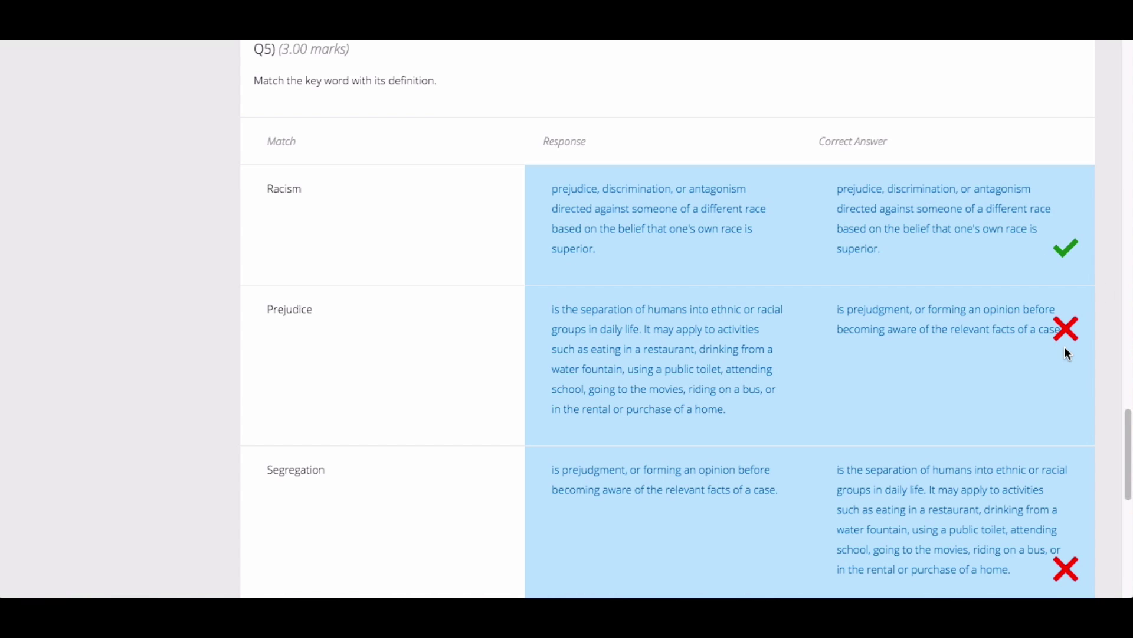
drag(1127, 425, 1125, 508)
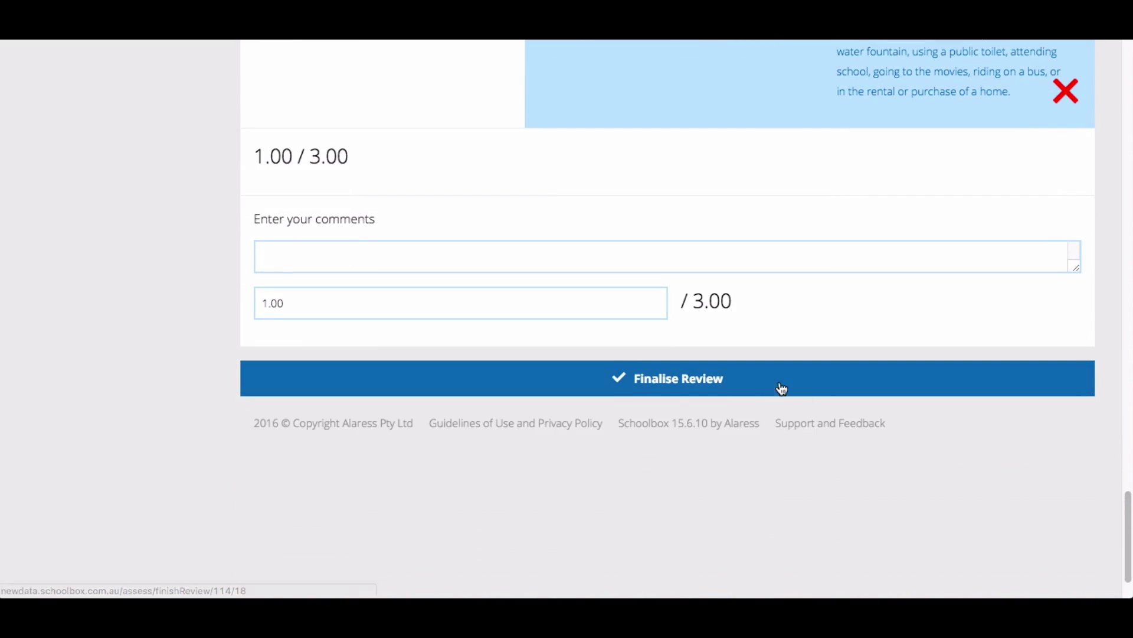
click(773, 383)
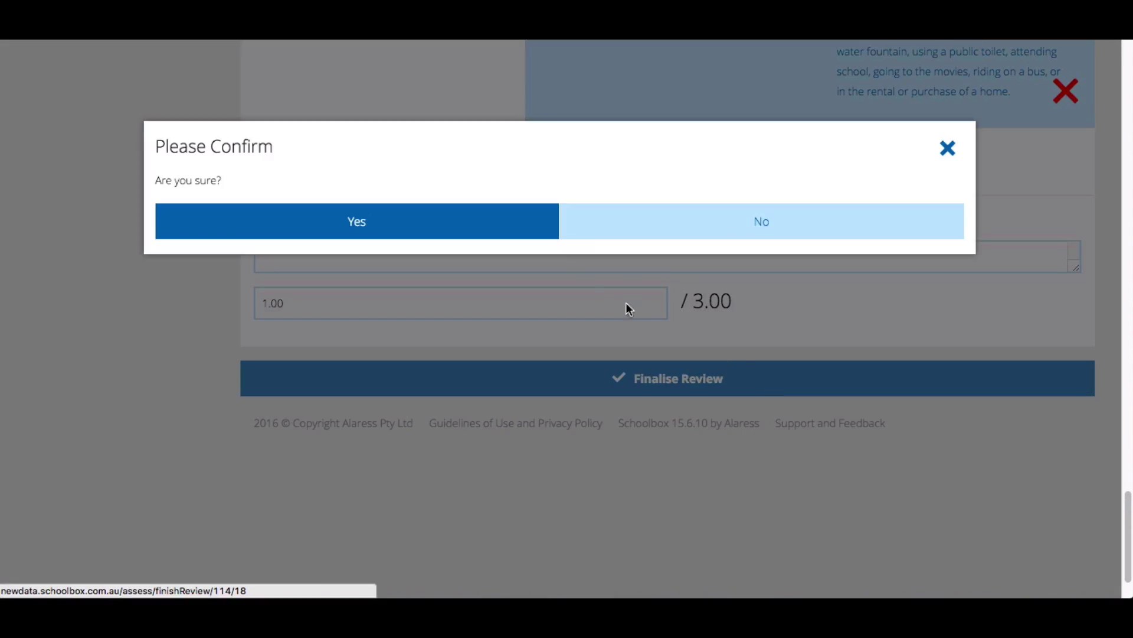
click(498, 222)
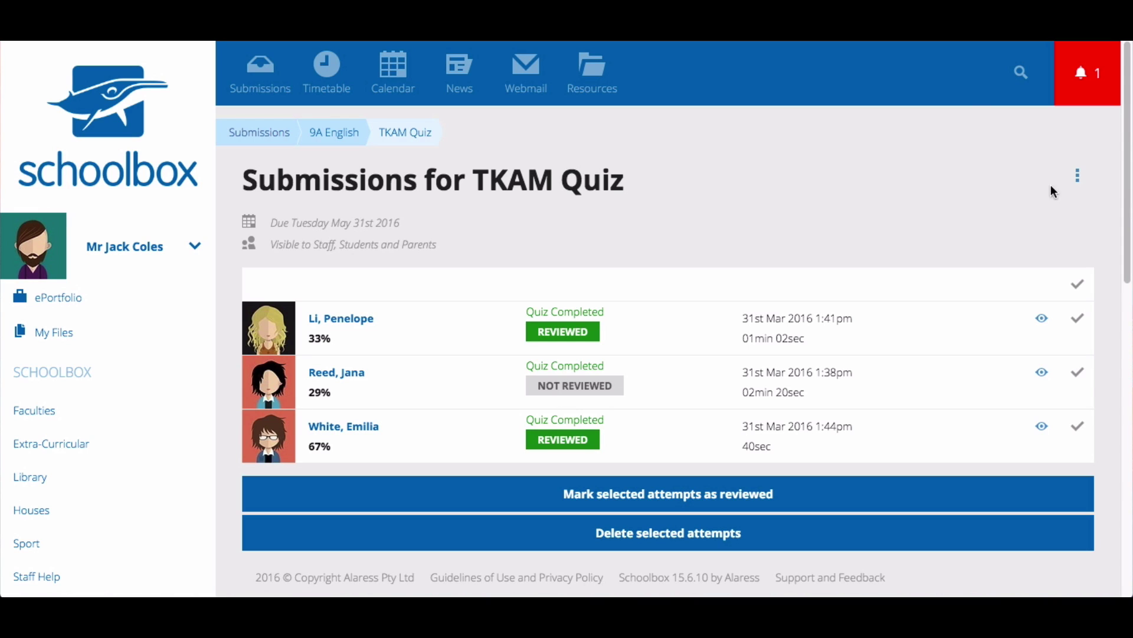
click(1078, 177)
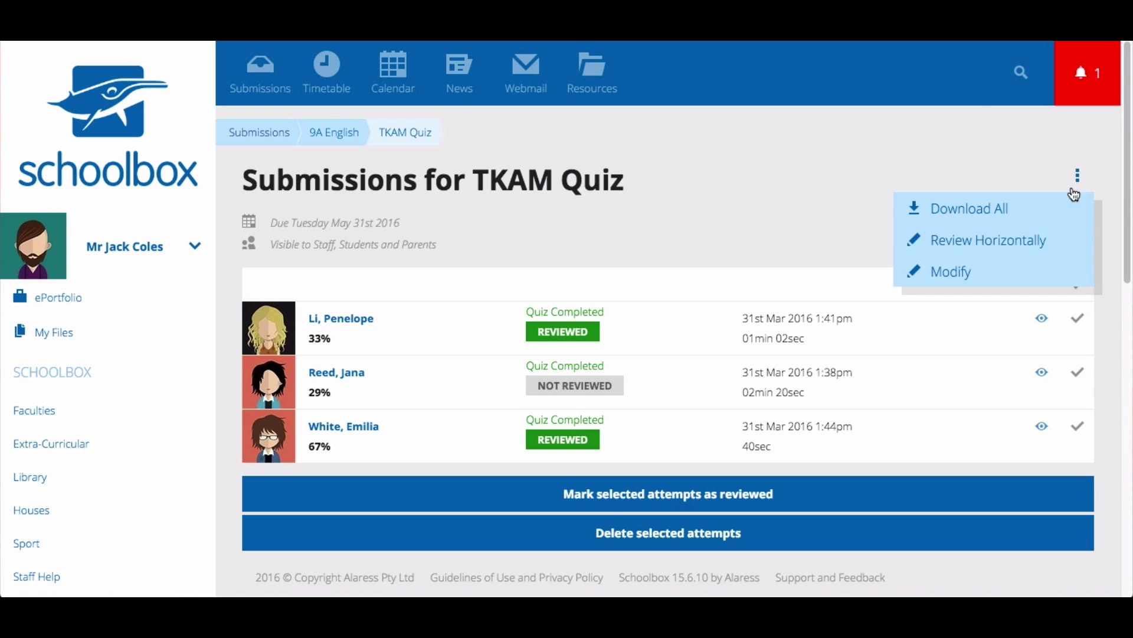
click(1057, 240)
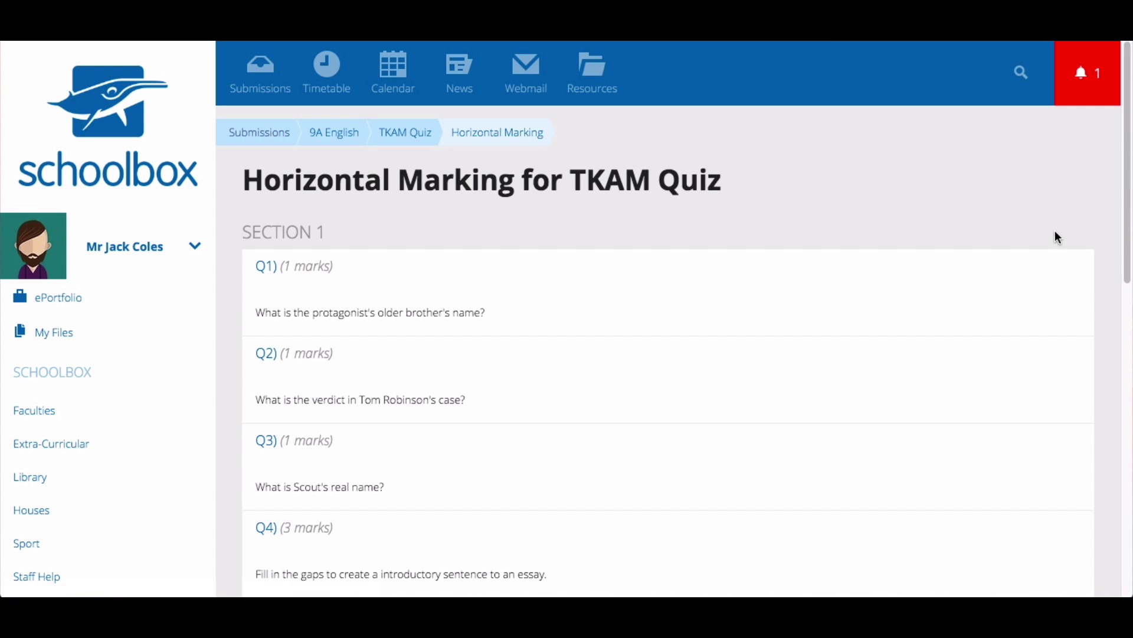
drag(1119, 194, 1120, 249)
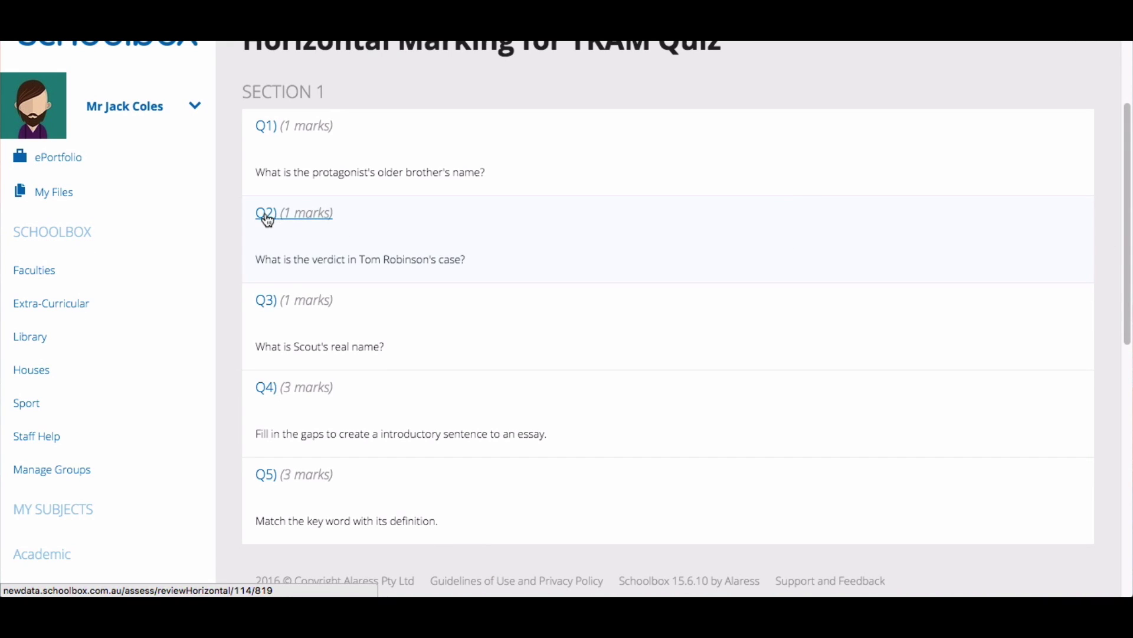
click(265, 307)
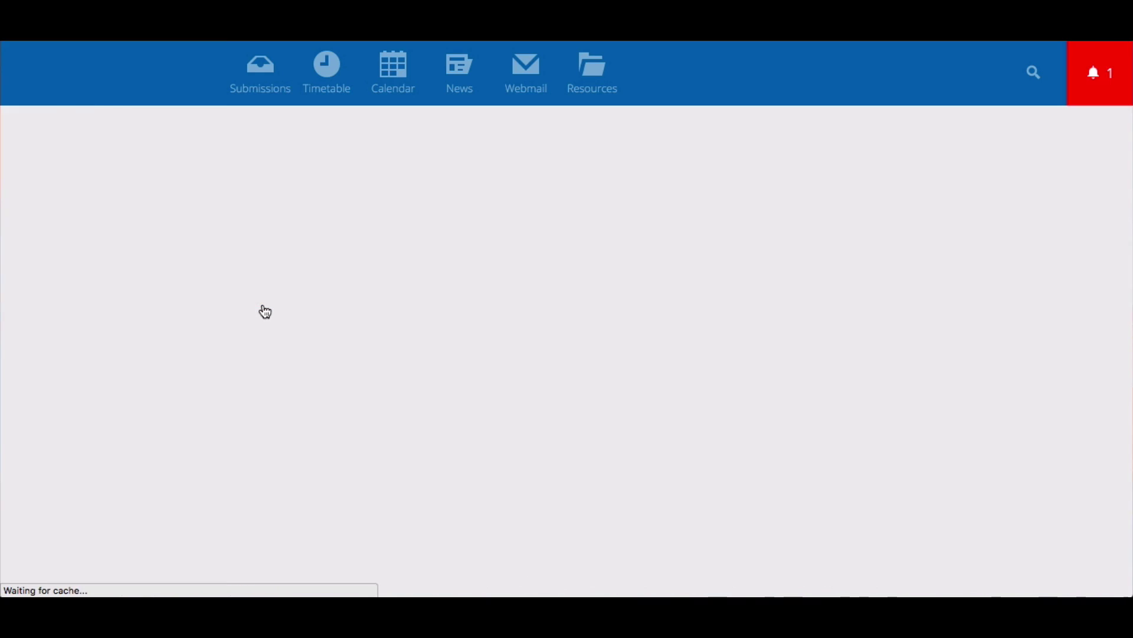
drag(1126, 212, 1111, 430)
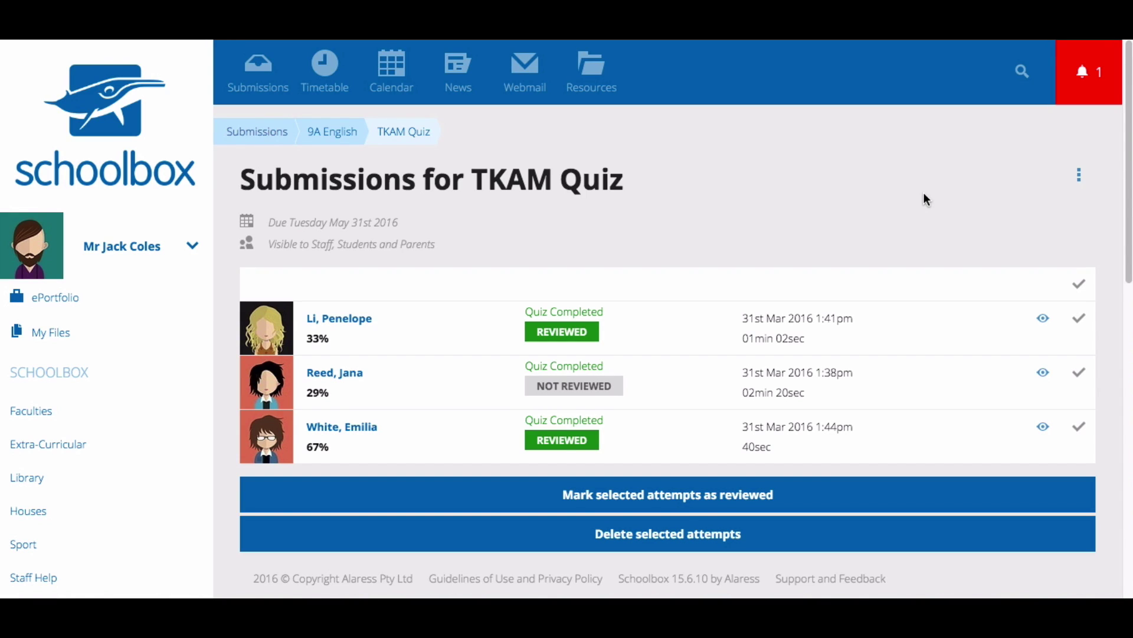
click(1080, 286)
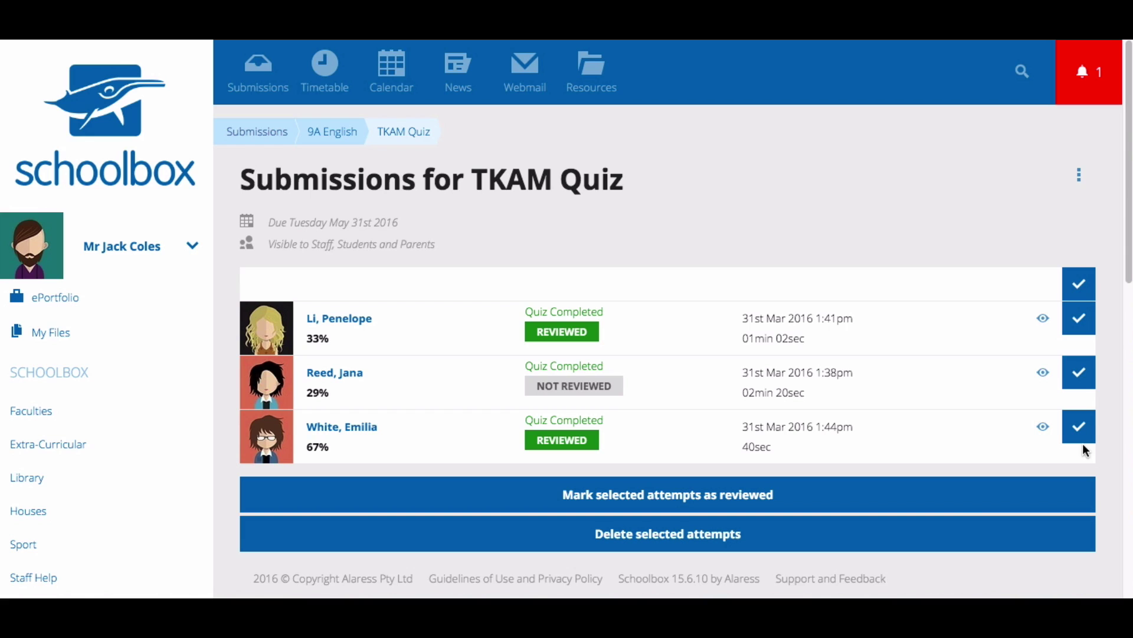
click(879, 506)
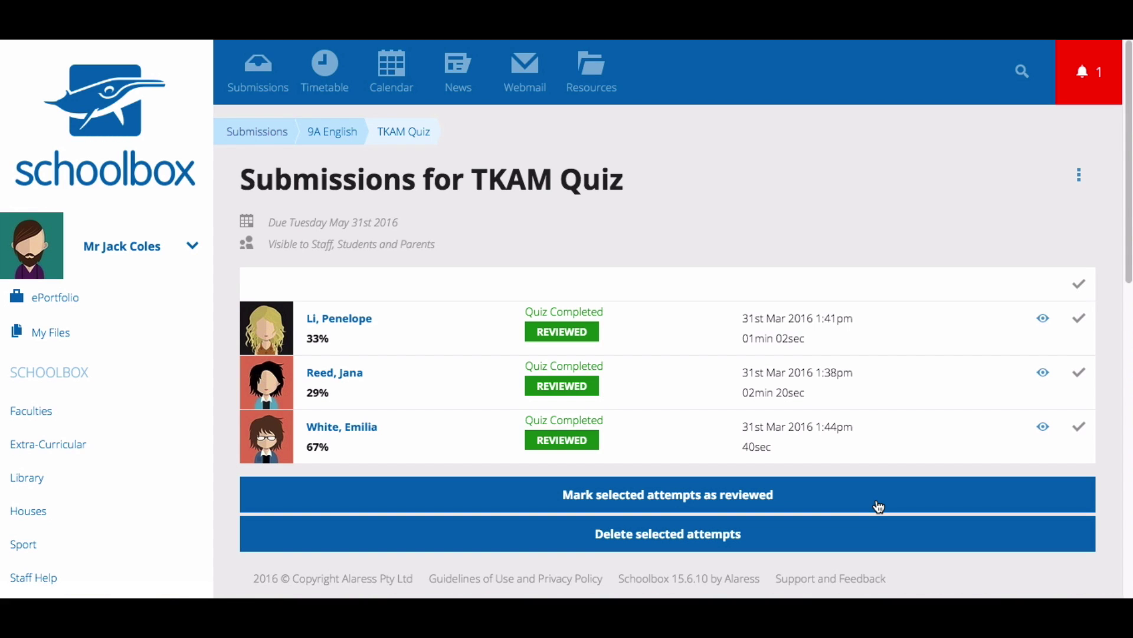
click(1084, 428)
click(999, 538)
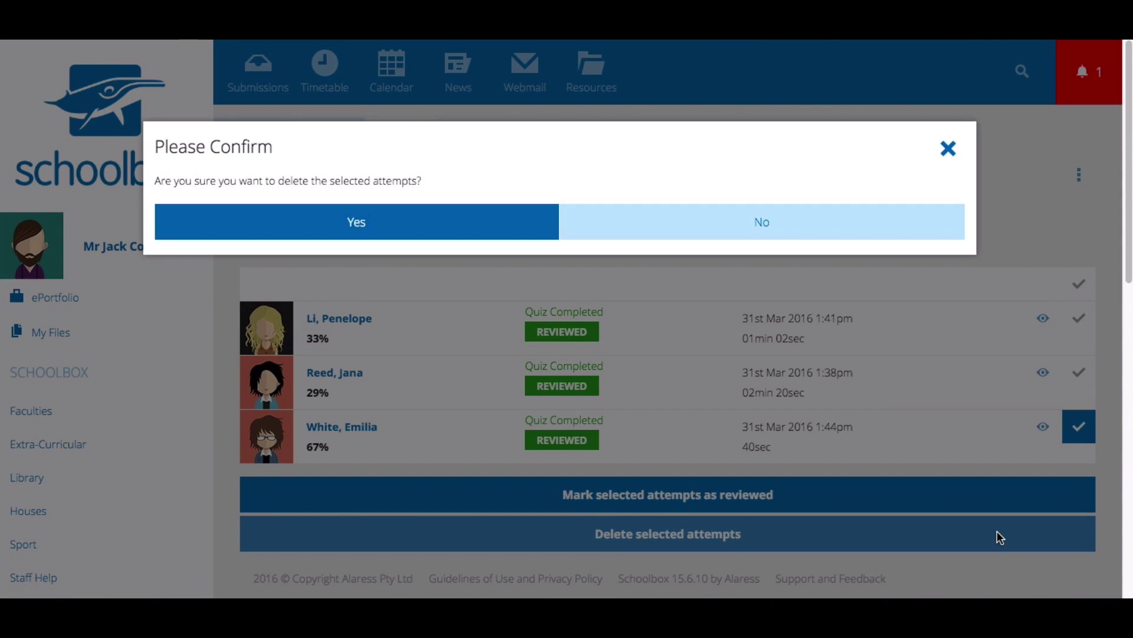